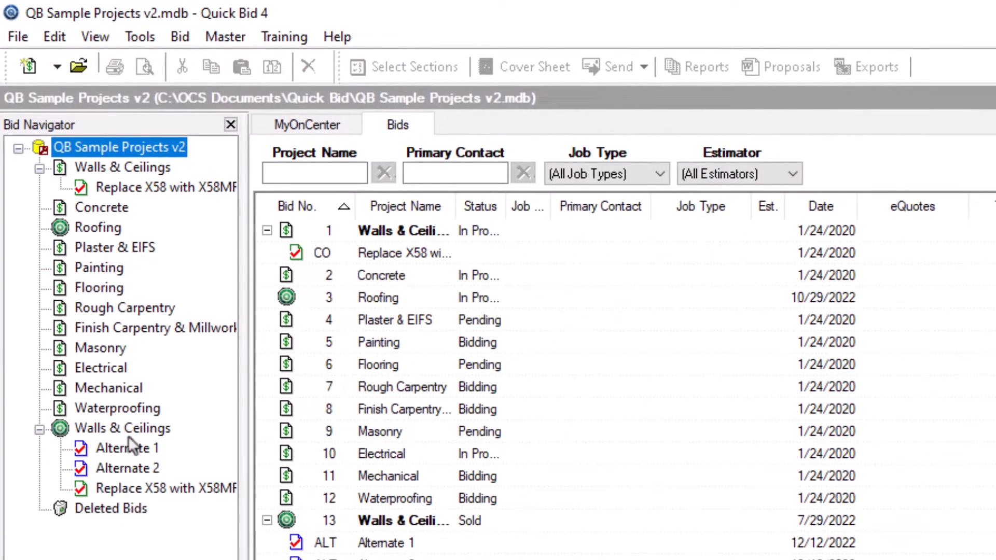
Open the export settings for the sold Walls & Ceilings bid, number 13.
click(125, 428)
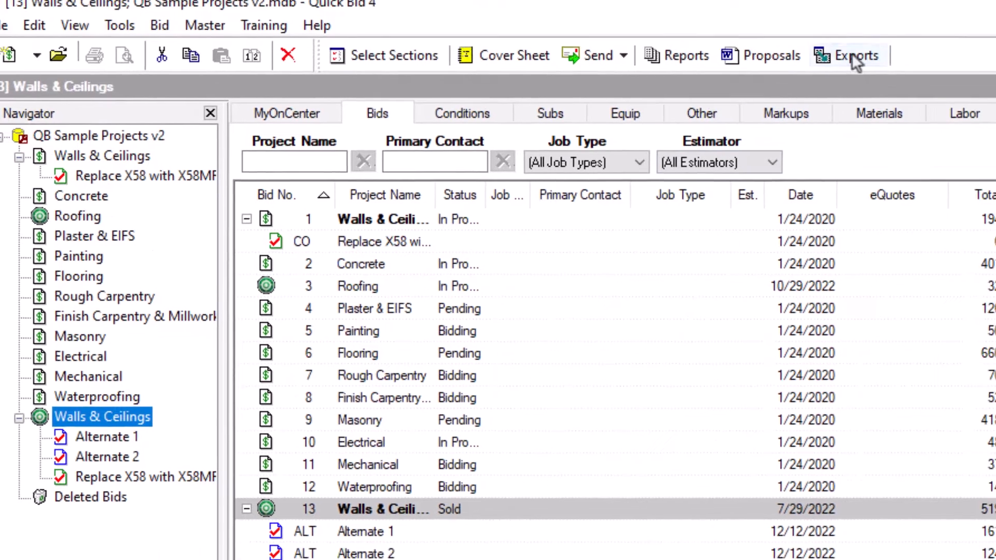
click(866, 66)
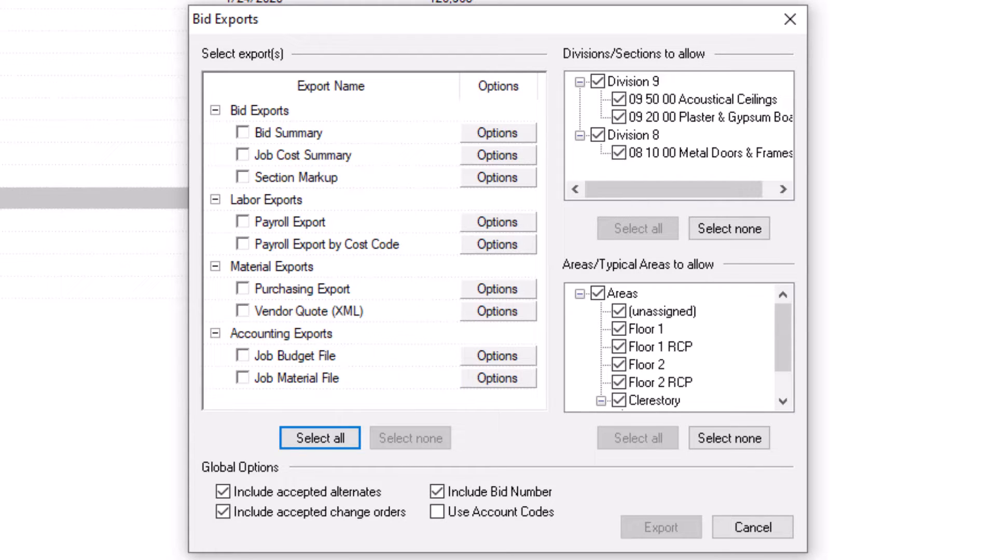
Try marking individual exports and all exports at once, and clear the whole selection.
click(244, 134)
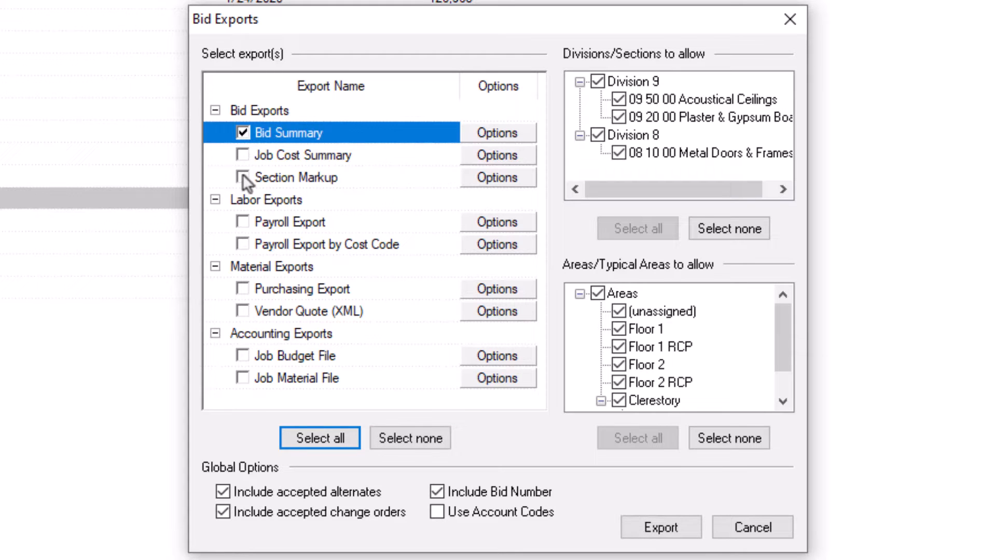
click(243, 176)
click(242, 222)
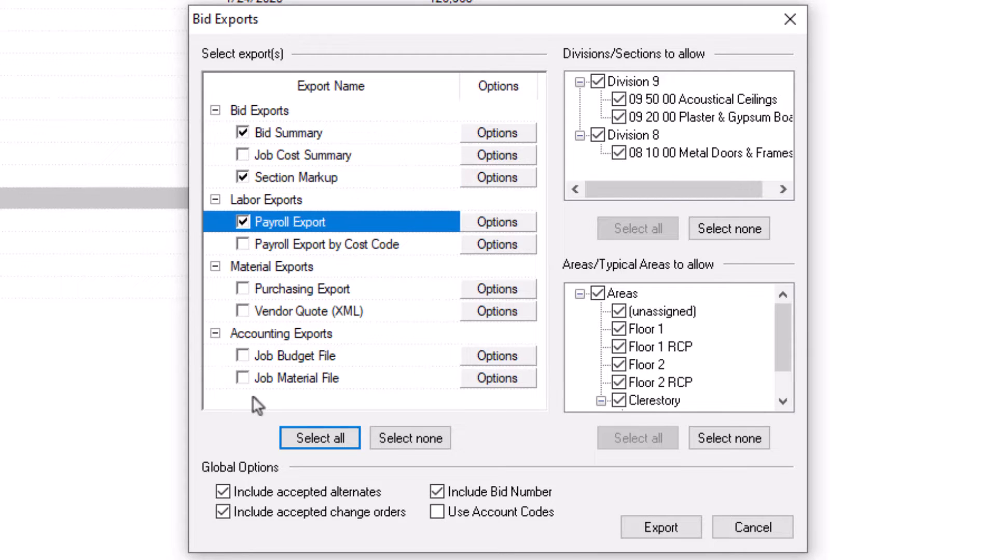
click(318, 437)
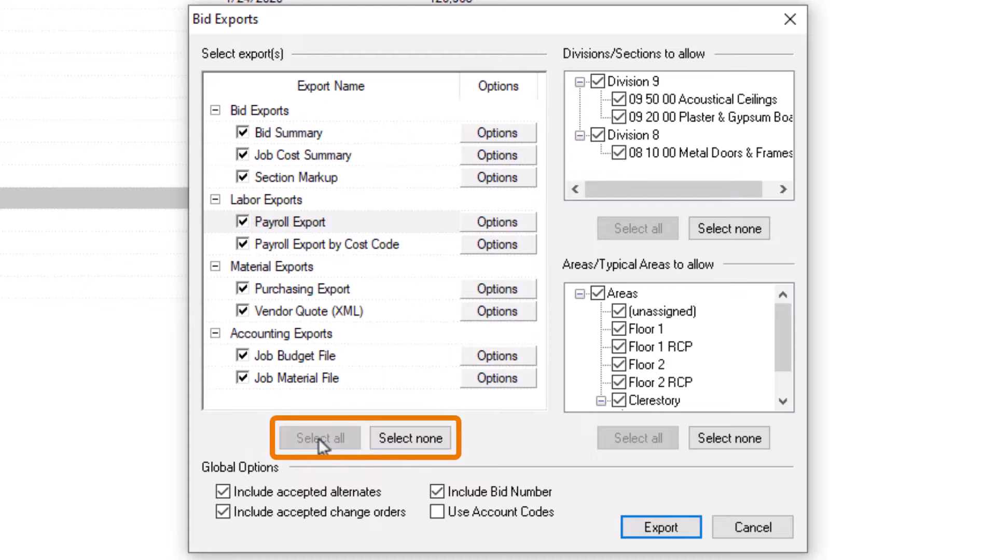
click(429, 441)
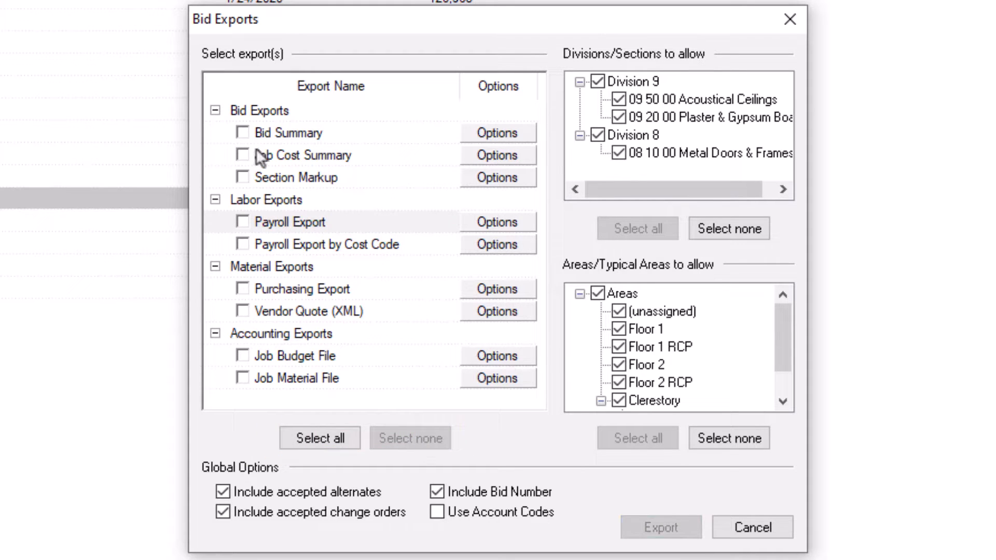
Mark the Bid Summary, Job Budget File and Job Material File exports for output.
click(243, 133)
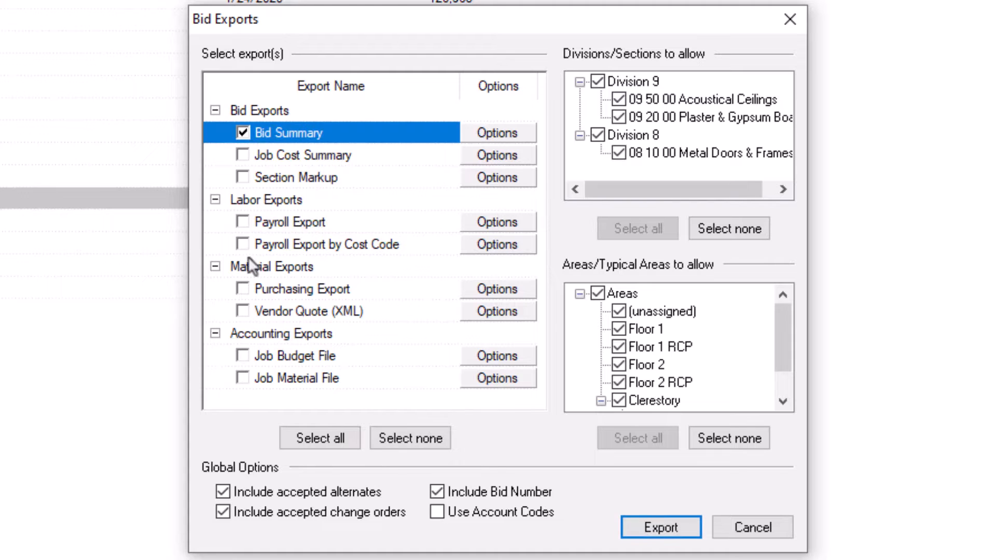
click(242, 356)
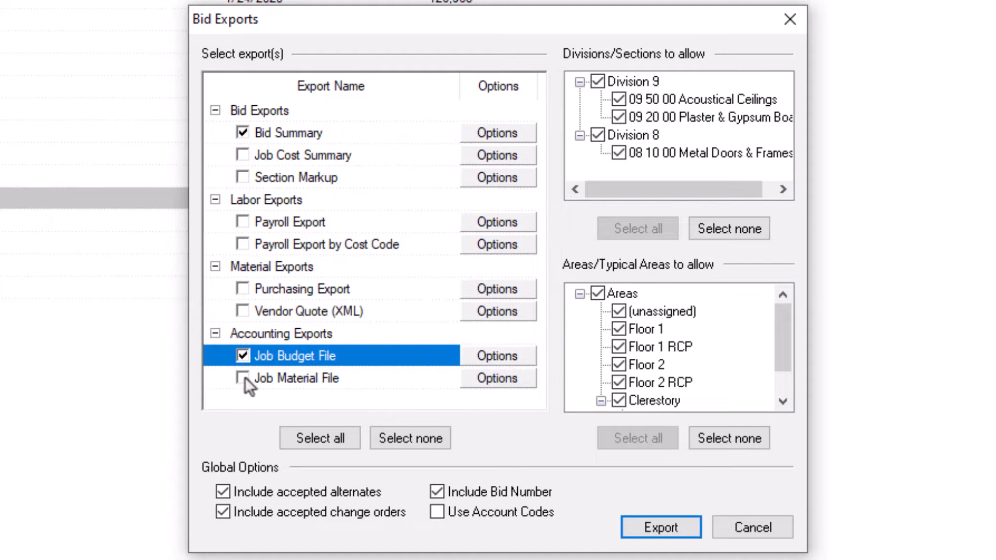
click(242, 378)
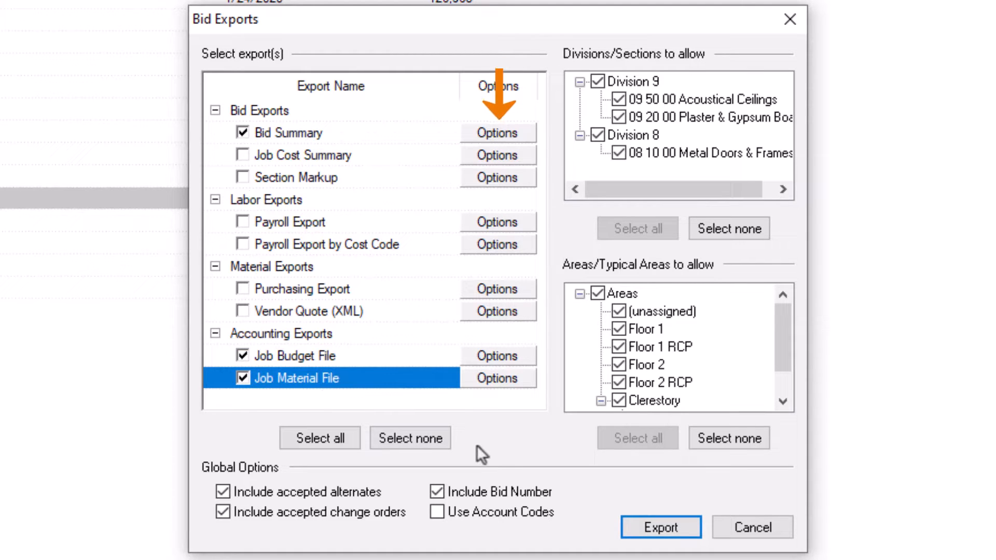
Review the Bid Summary, Job Cost Summary and Section Markup options, including how to browse for the Bid Summary's export file and its grouping settings.
click(501, 134)
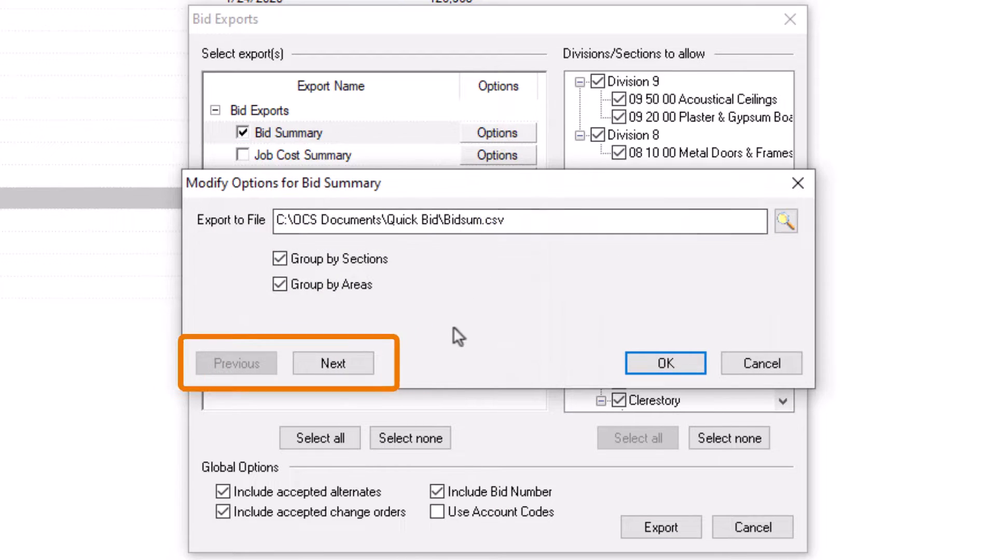
click(365, 369)
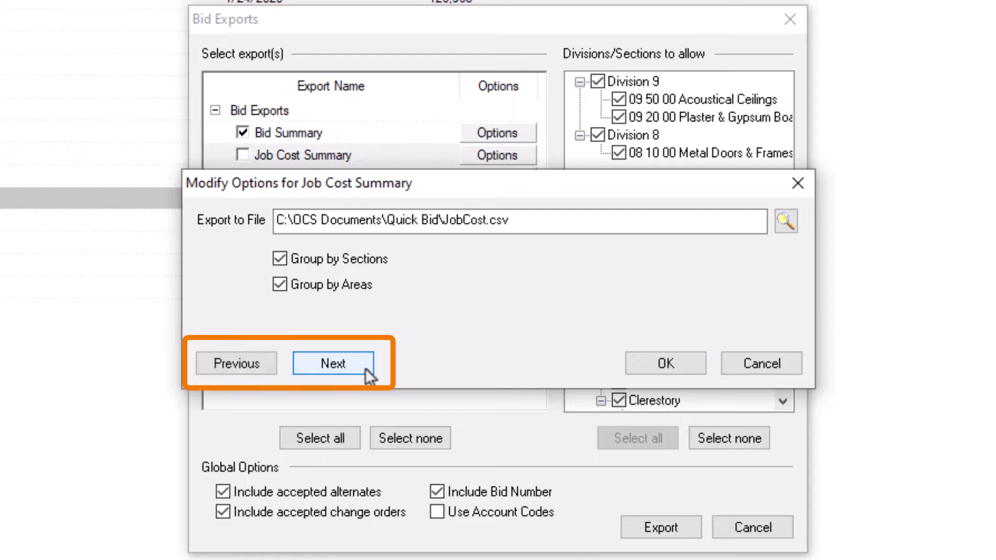
click(365, 368)
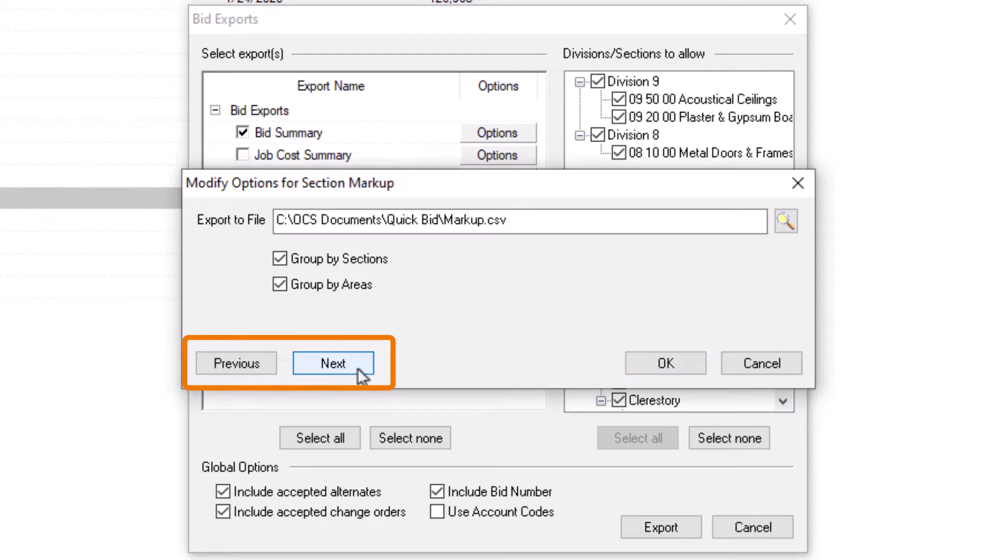
click(241, 366)
click(242, 365)
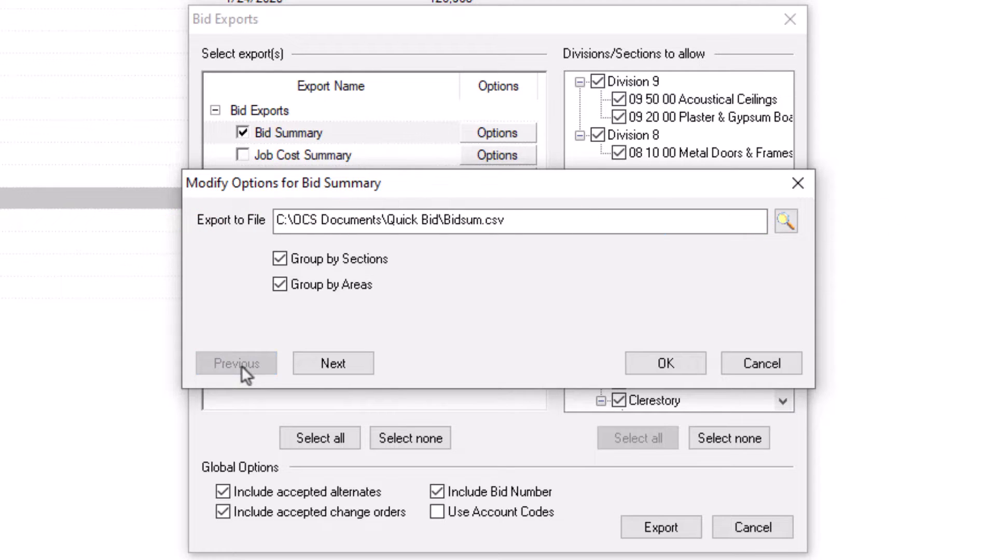
click(785, 222)
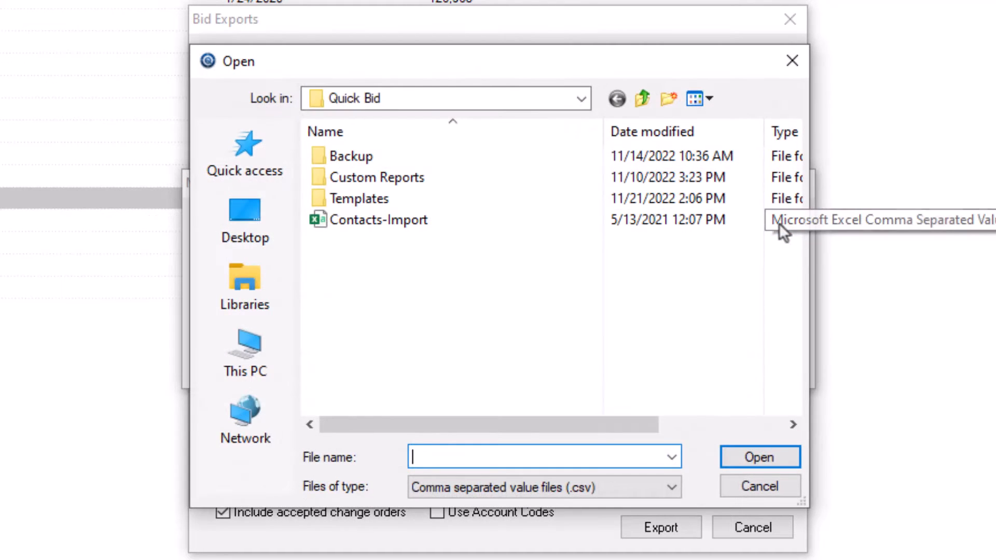
click(794, 66)
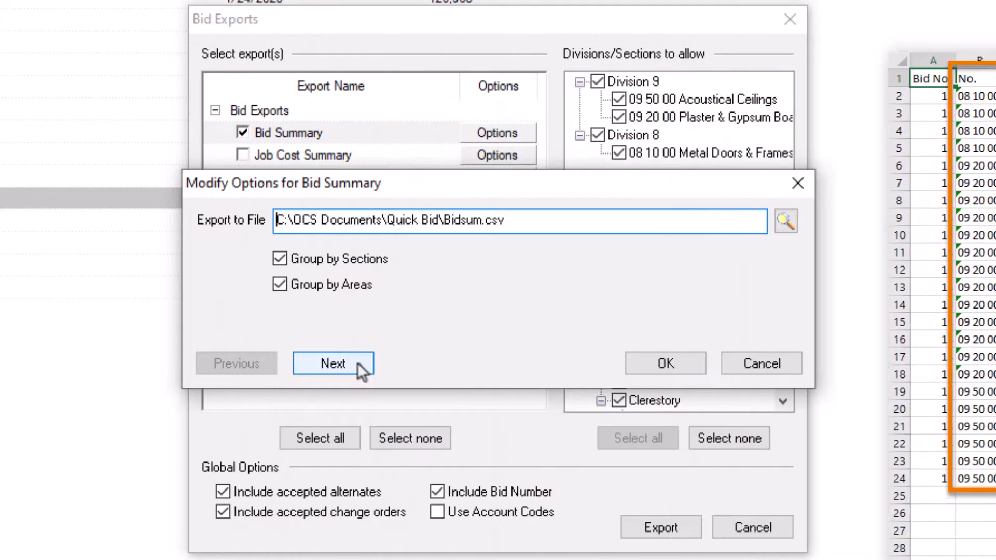
click(275, 287)
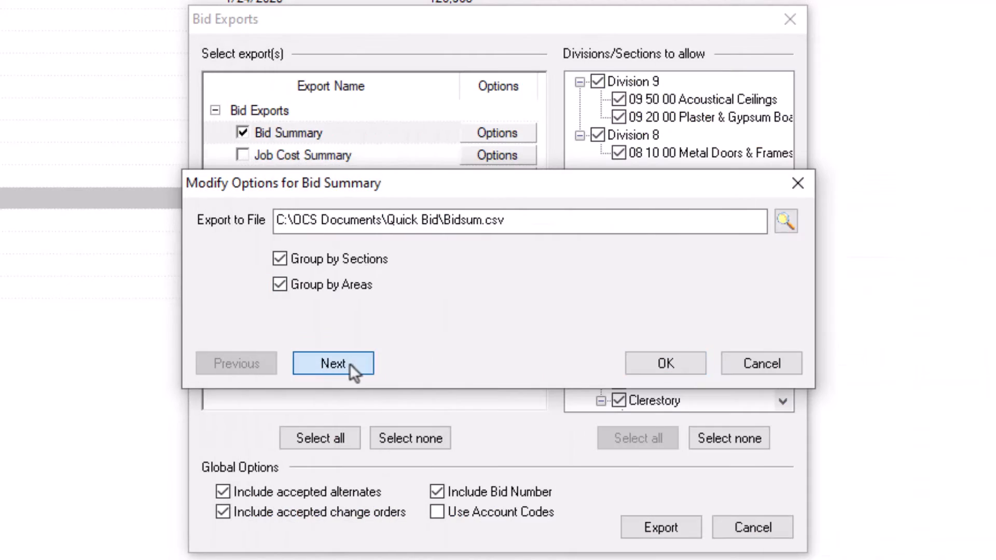
Enable Group by Payroll Class and Show Burden Detail in the Payroll Export by Cost Code options.
click(349, 363)
click(350, 363)
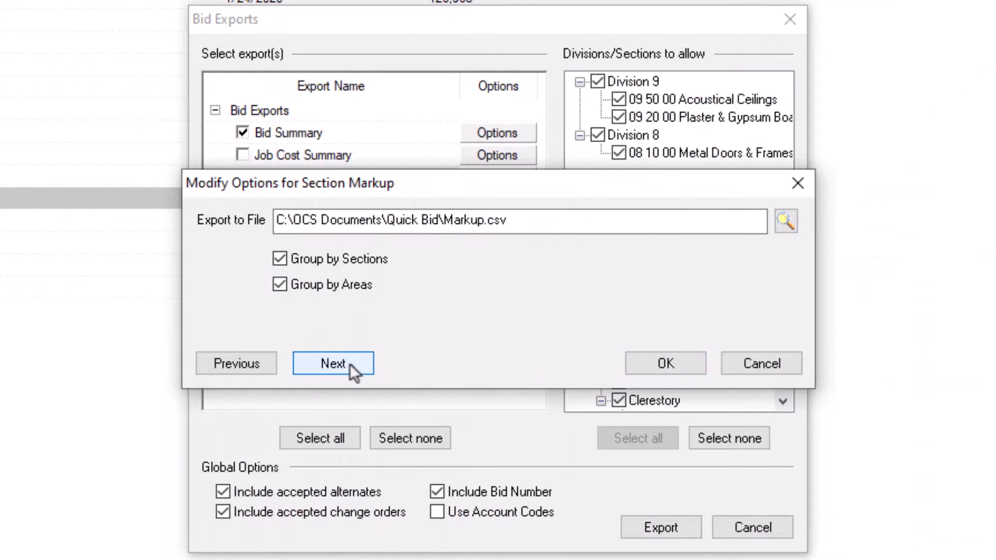
click(350, 363)
click(350, 363)
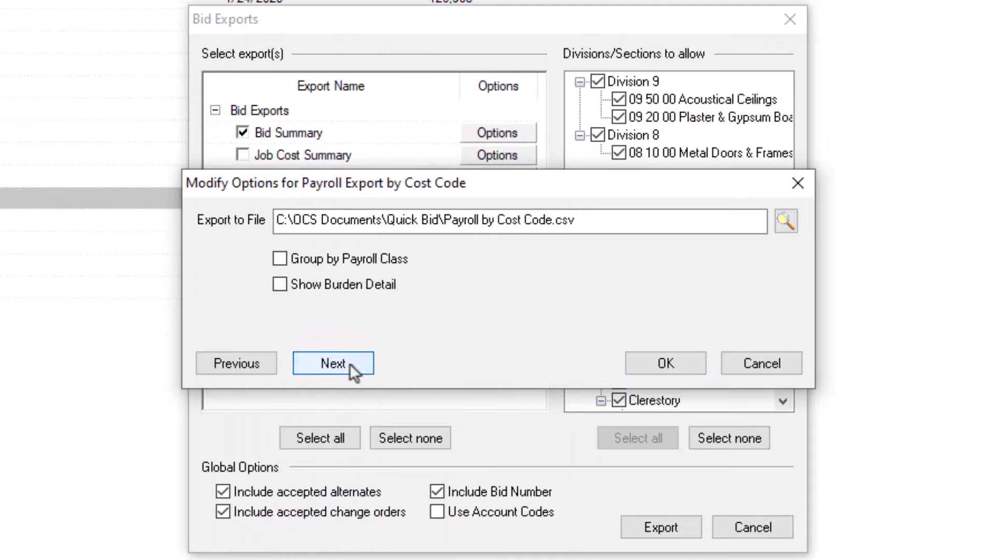
click(279, 259)
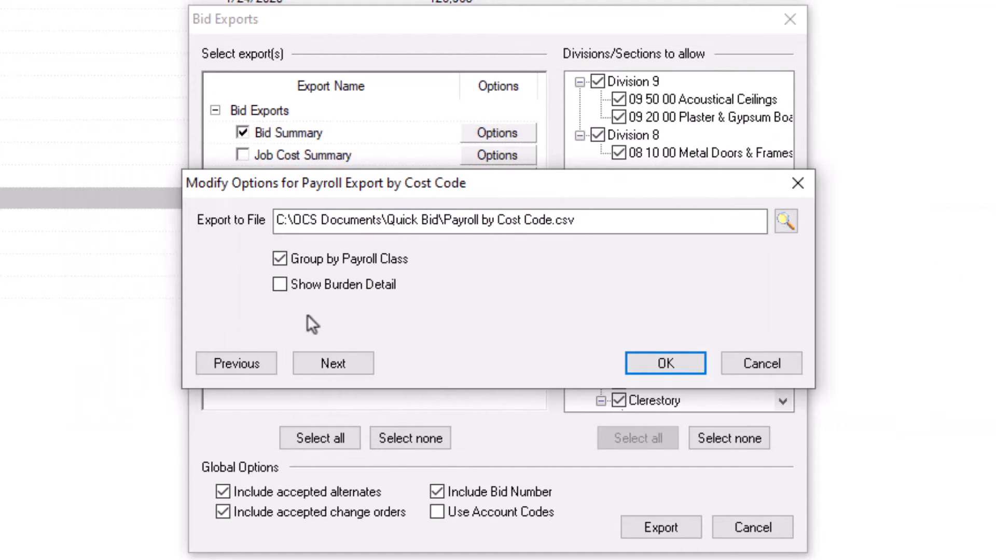
click(280, 285)
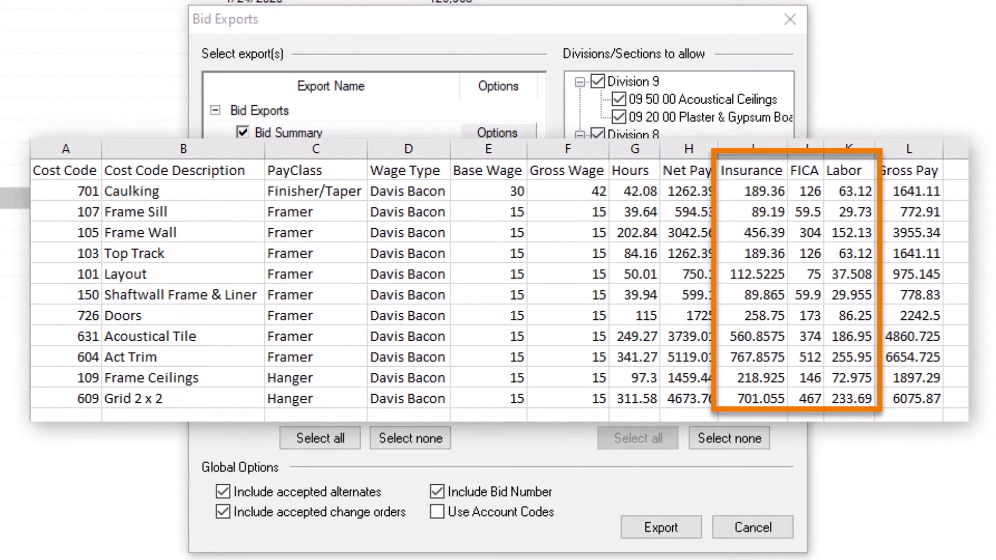
Check the accounting formats offered for the Job Budget File, keep Sage Timberline Office, and accept the export options.
click(356, 359)
click(355, 358)
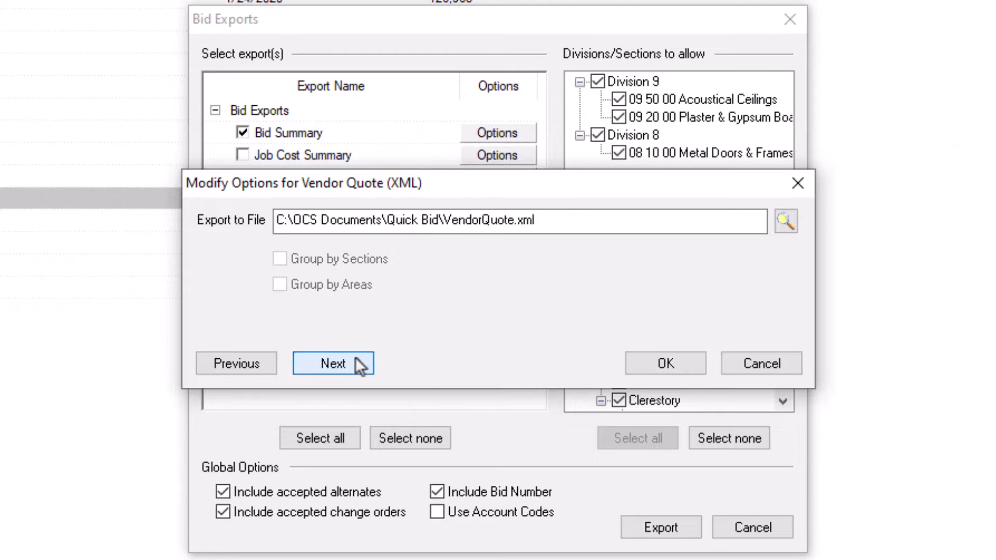
click(356, 358)
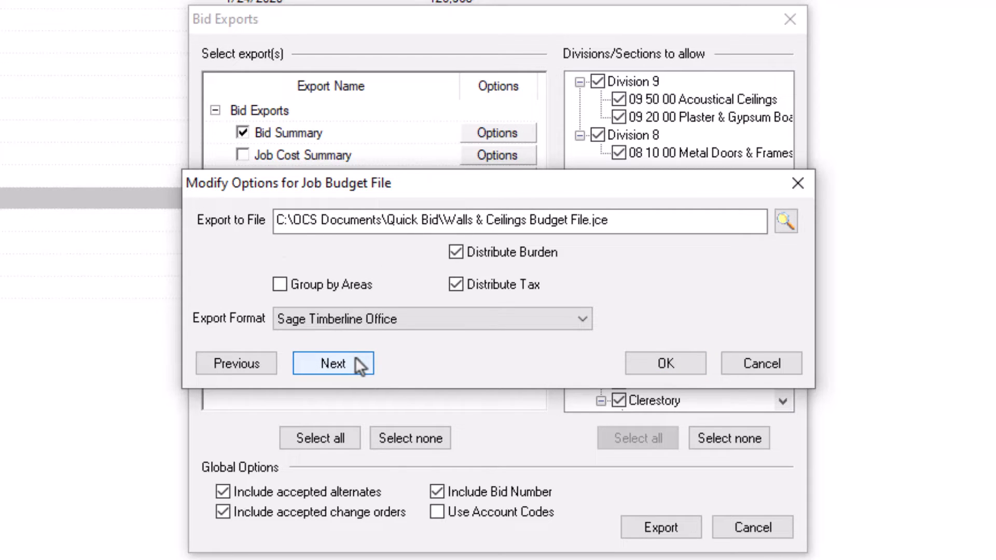
click(588, 319)
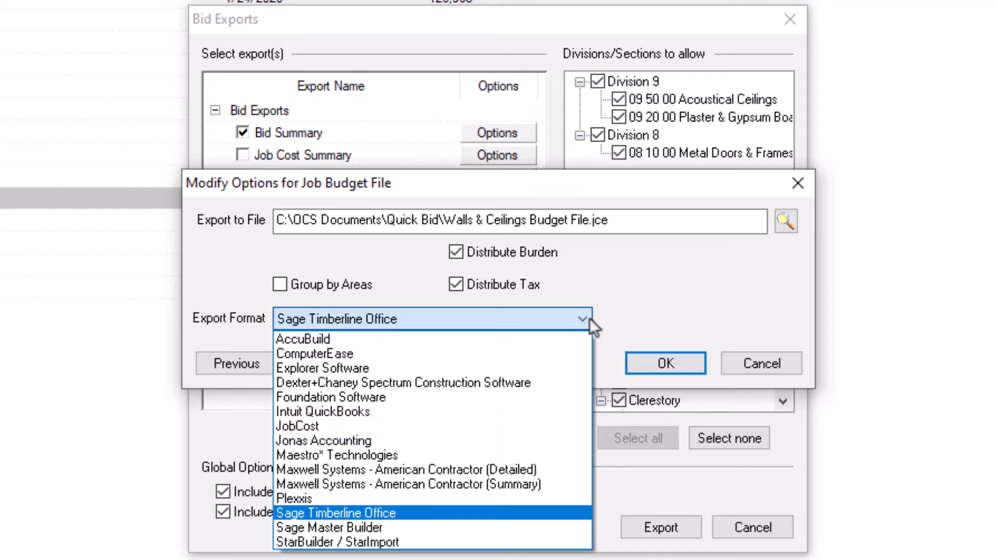
click(633, 304)
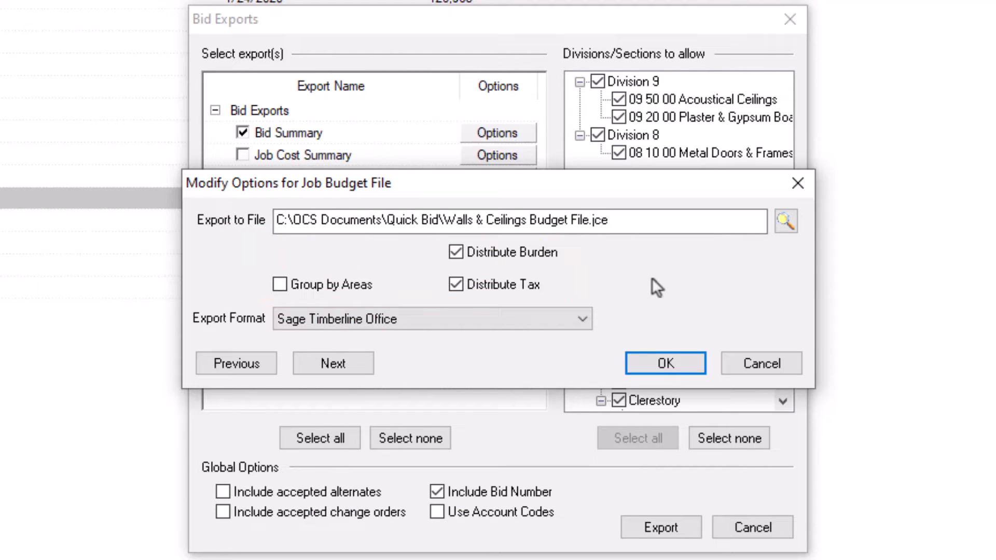
click(670, 363)
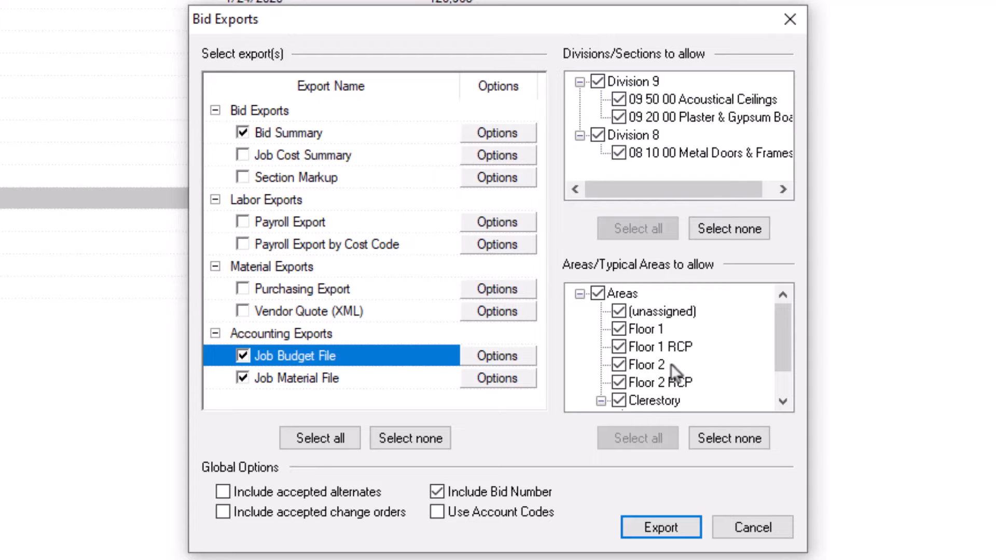
Open the online help in the browser, look through chapter 14 Bid, Accounting, and Material Exports, and close it.
key(F1)
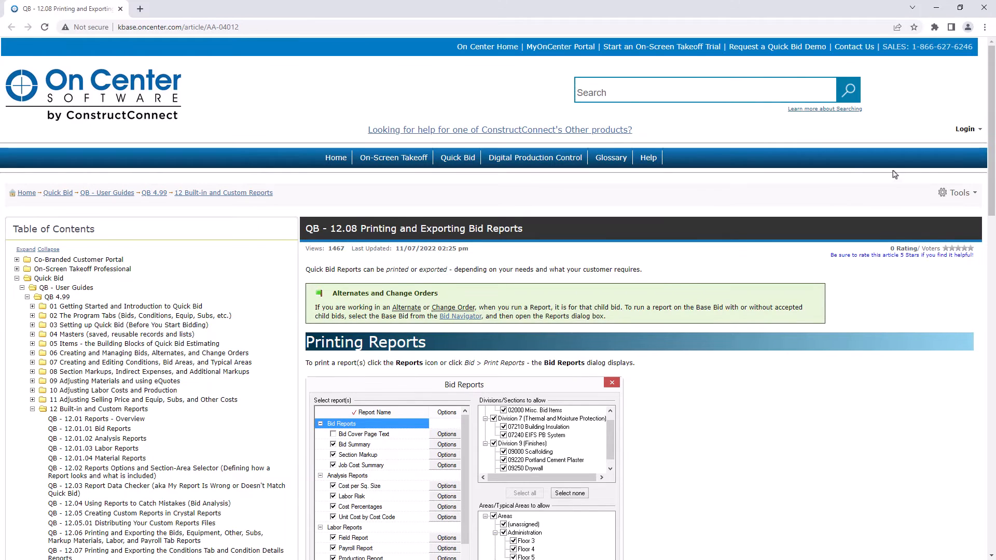
drag(988, 176, 991, 227)
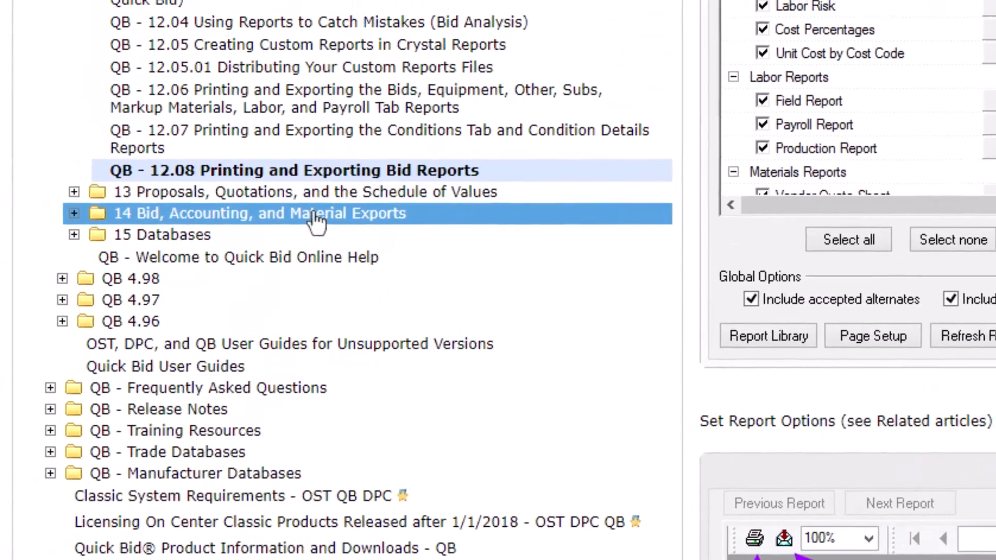
click(319, 214)
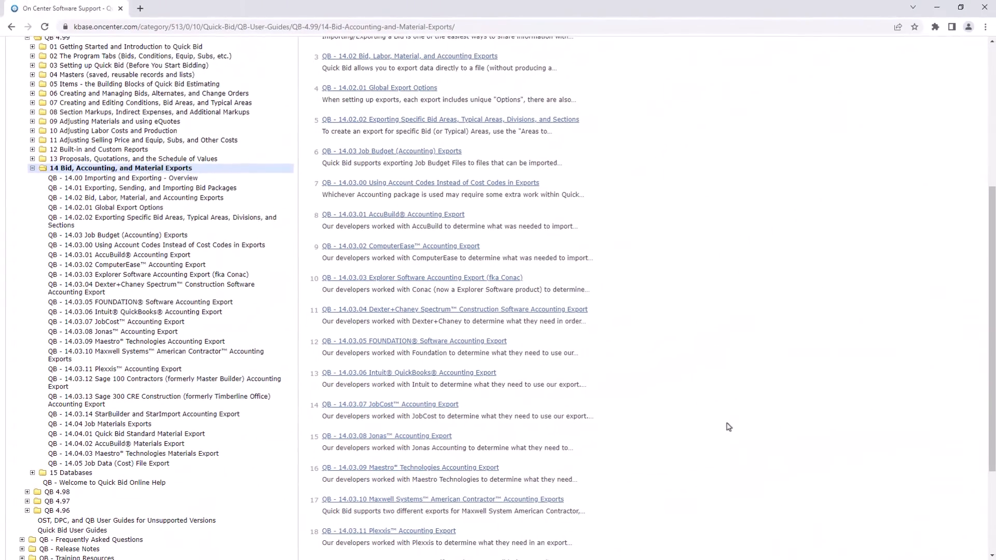
click(984, 9)
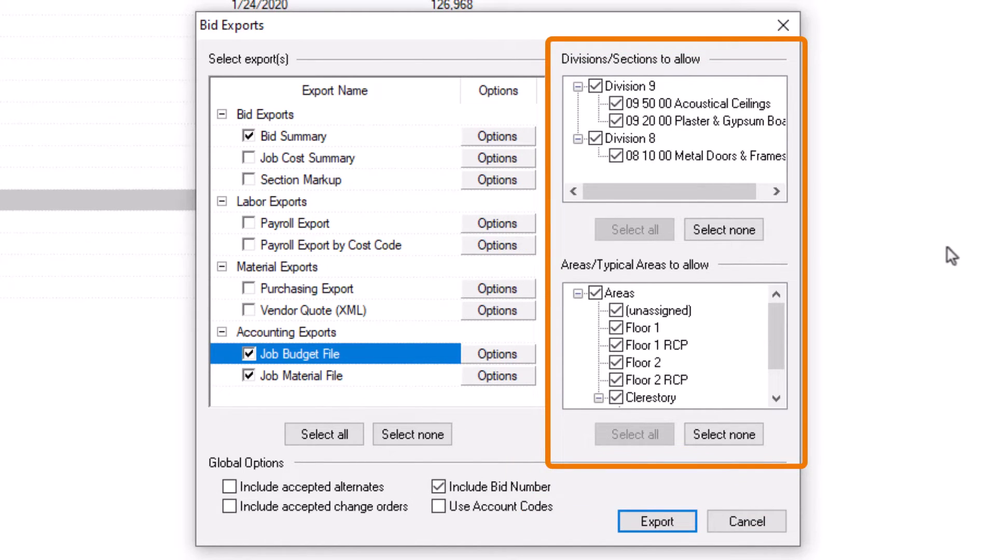
Clear and reselect all divisions/sections, and do the same for all areas/typical areas.
click(743, 232)
click(654, 231)
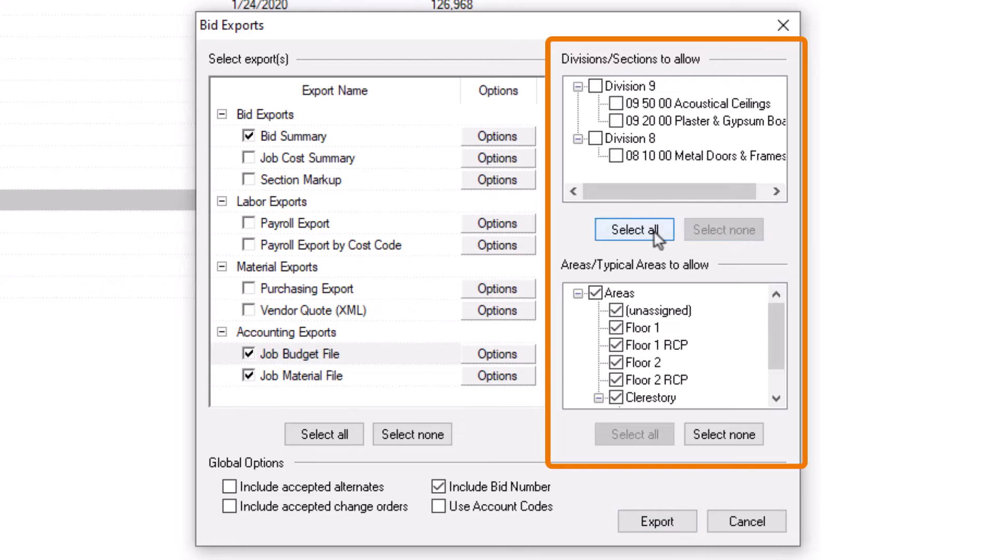
click(723, 437)
click(653, 436)
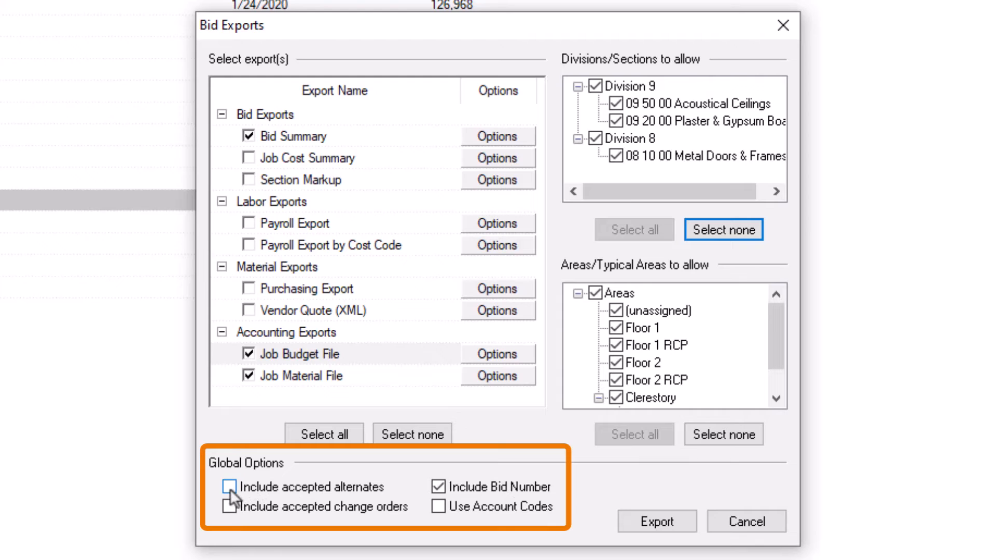
Include accepted alternates and accepted change orders, turn on Use Account Codes, and run the export.
click(229, 508)
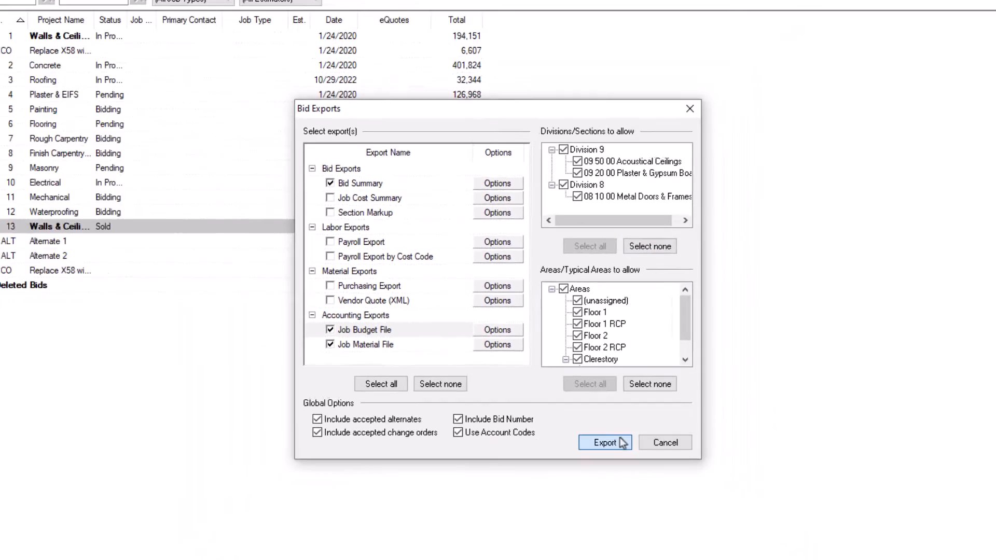
click(669, 522)
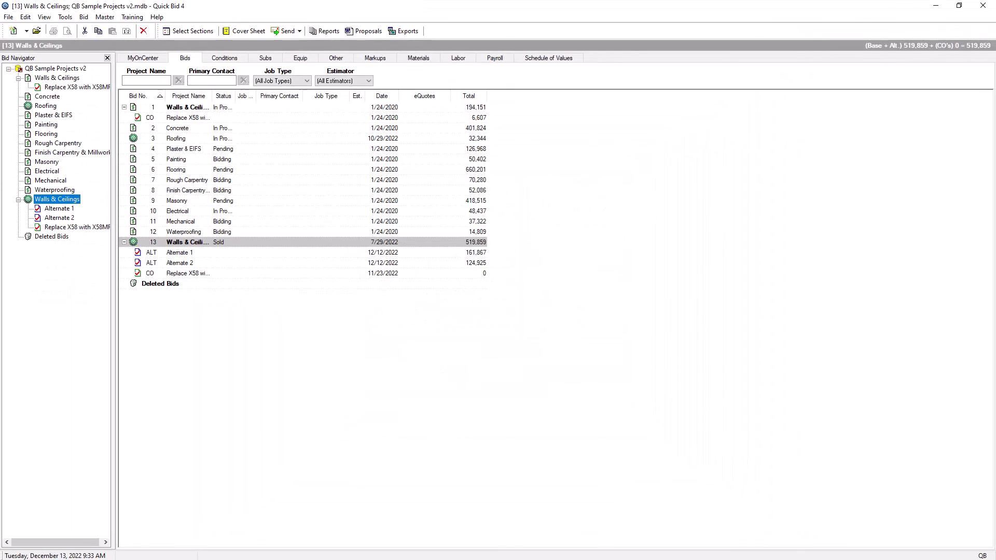